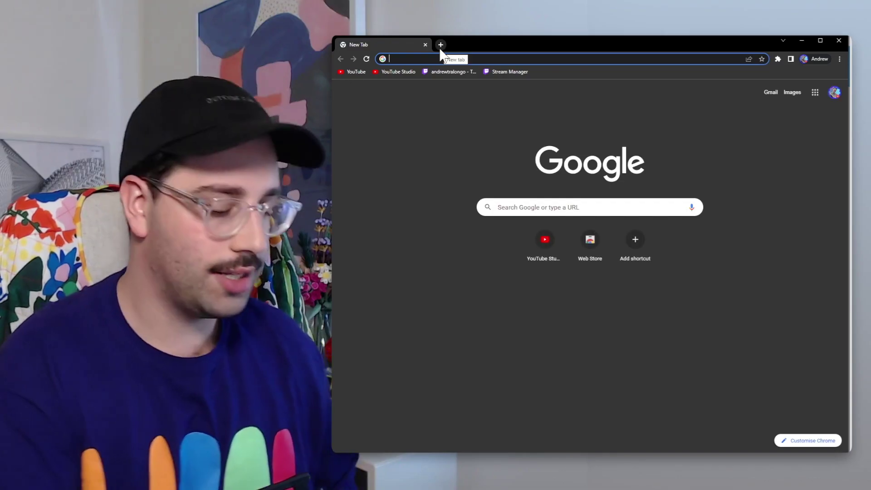
text(myinstan)
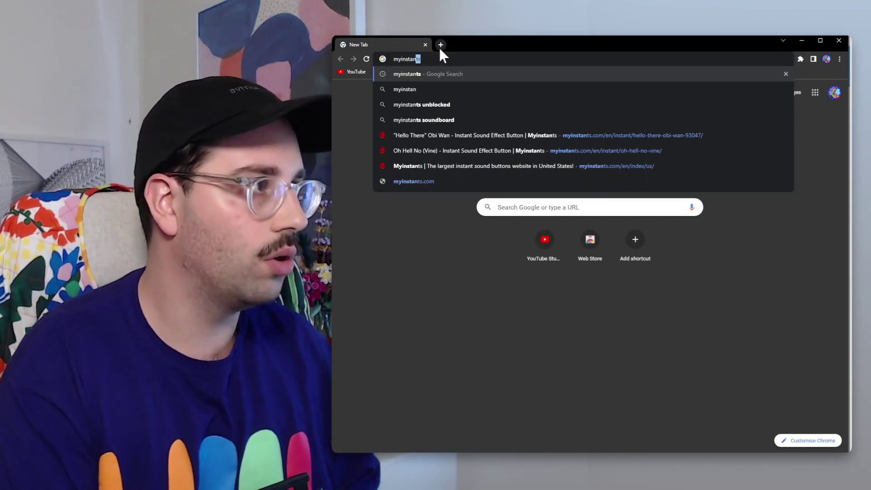
Step: Go to the Myinstants website and search it for 'lil john' sound clips
key(Down)
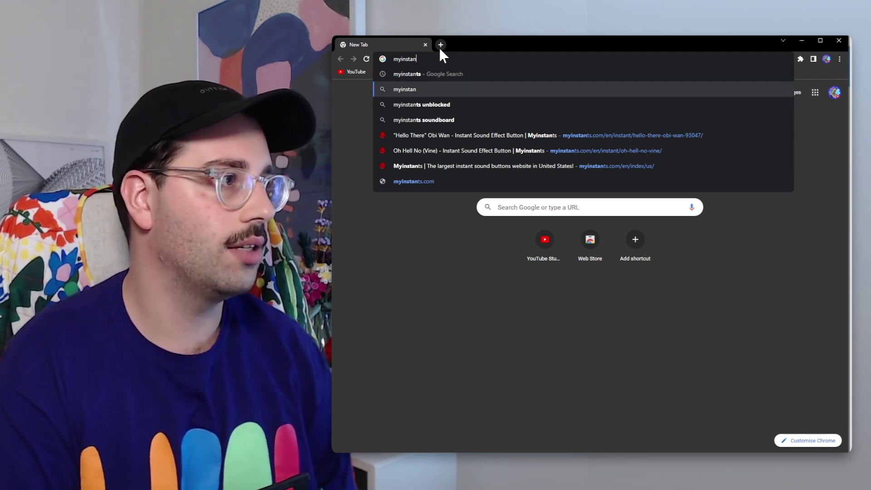
key(Down)
key(Down)
key(Down)
key(Down)
key(Down)
key(Return)
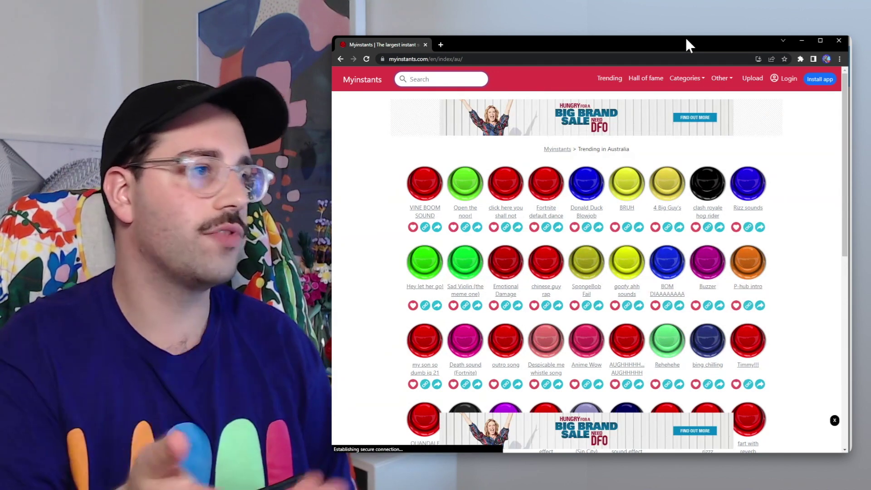
scroll(779, 326, down, 10)
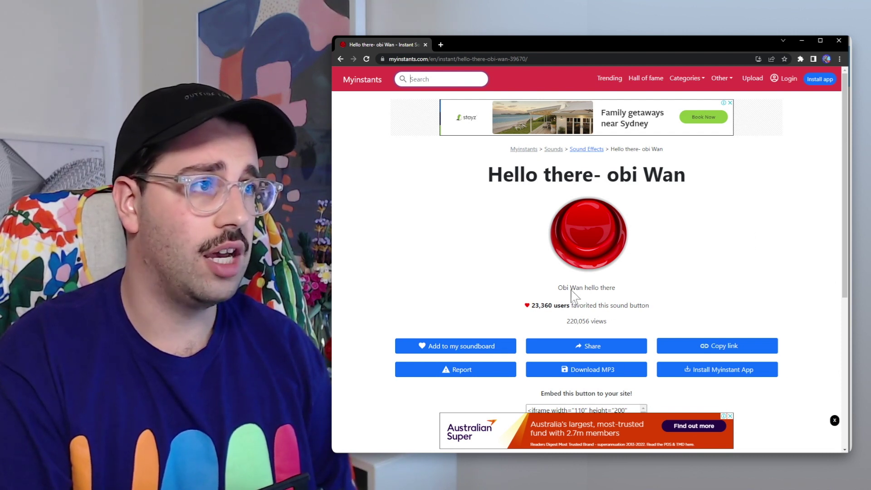
text(l)
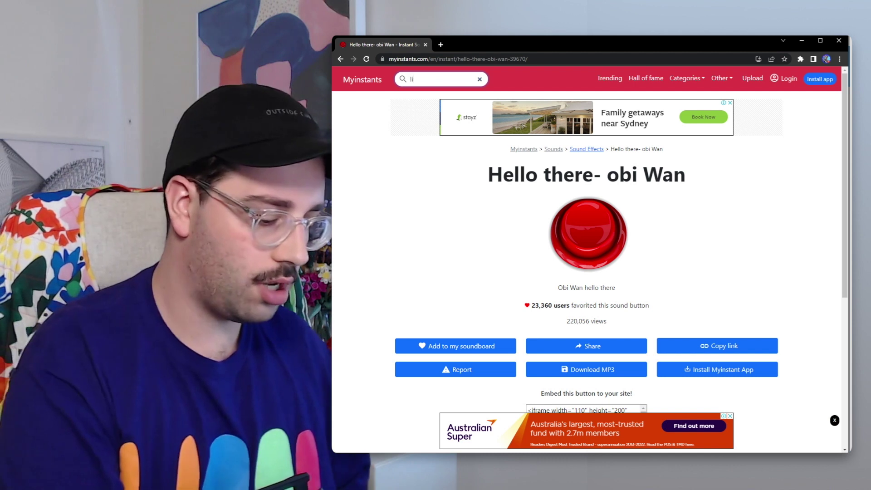
text(il john)
key(Return)
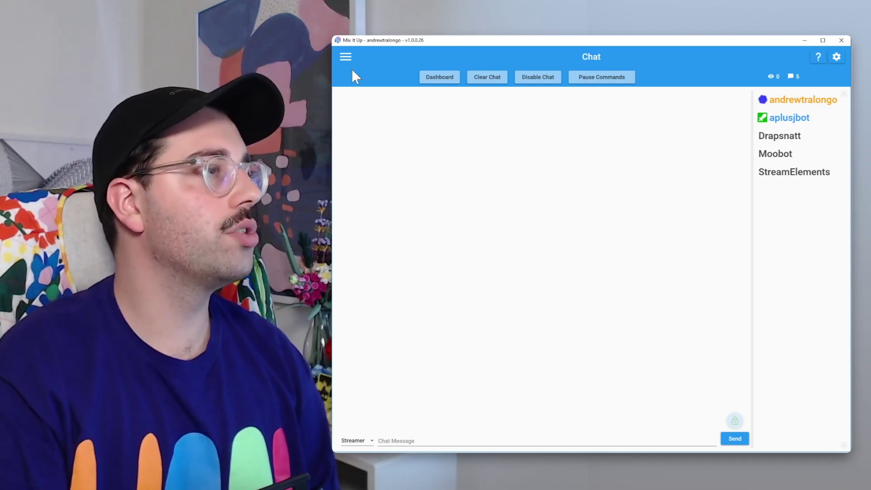
Step: Expand the AutoResponds action group and open the 'Play a Sound - Yeah Lil Jon' action
click(347, 59)
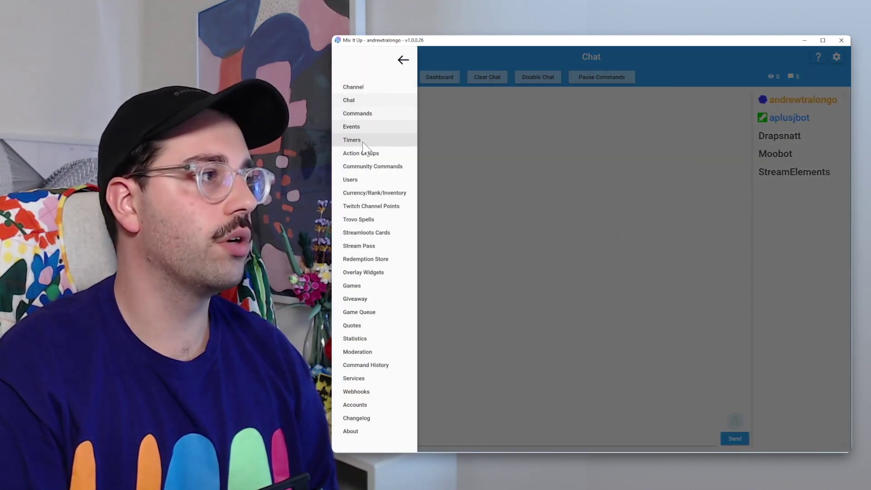
click(367, 154)
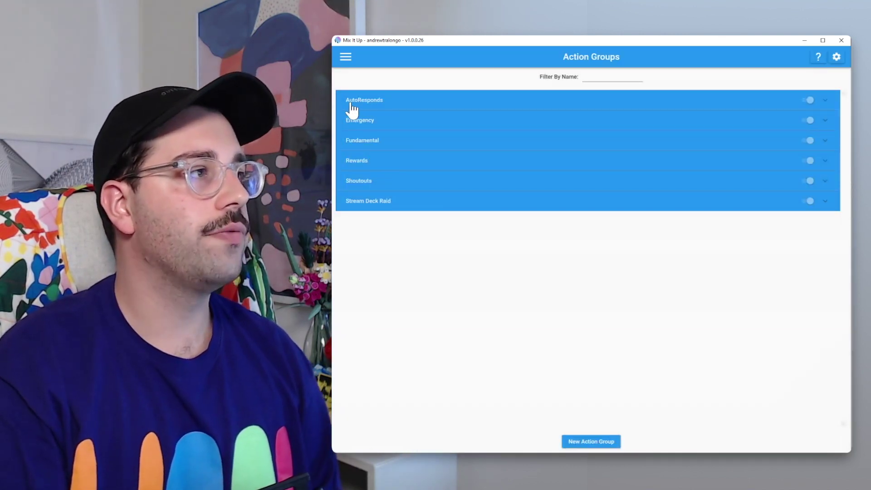
click(374, 108)
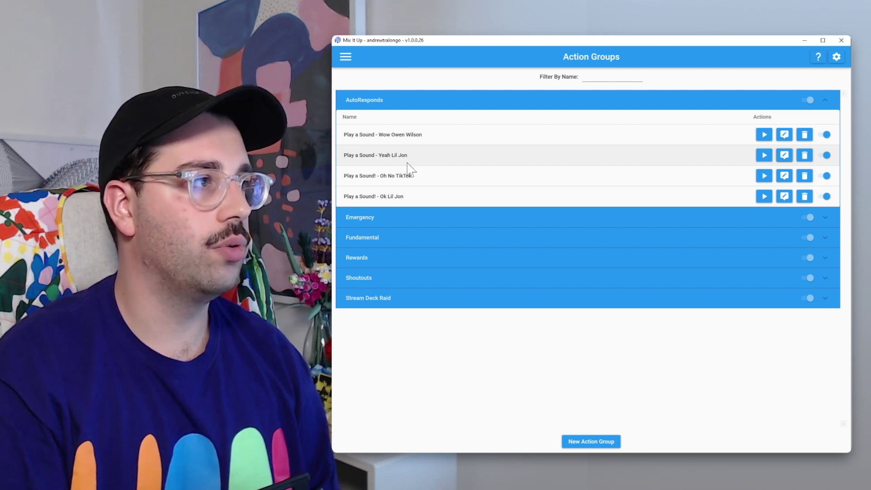
click(784, 155)
drag(708, 136, 585, 128)
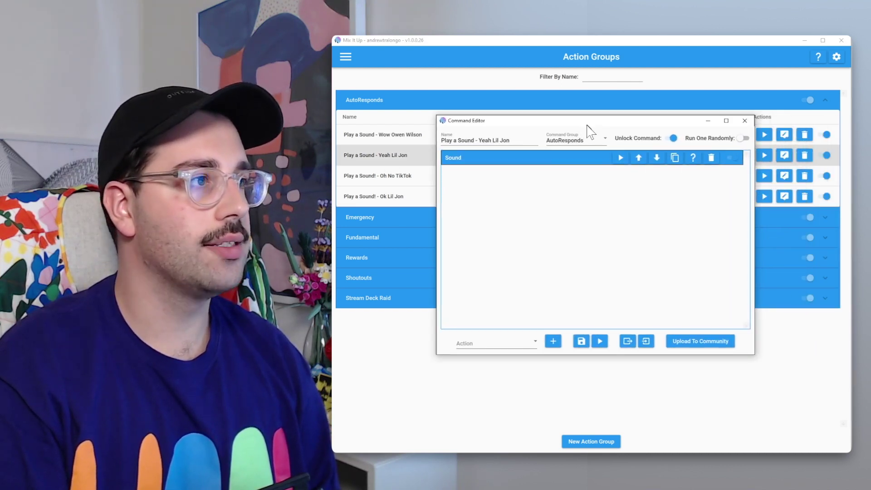
click(517, 161)
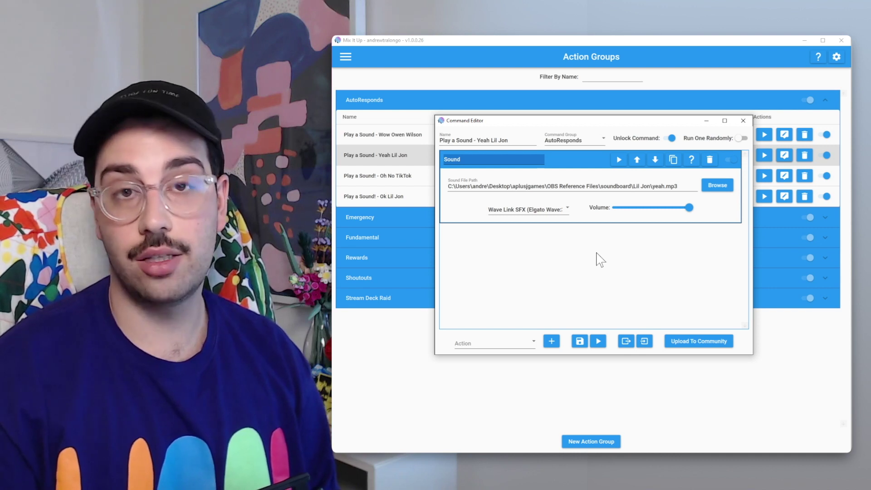
click(579, 342)
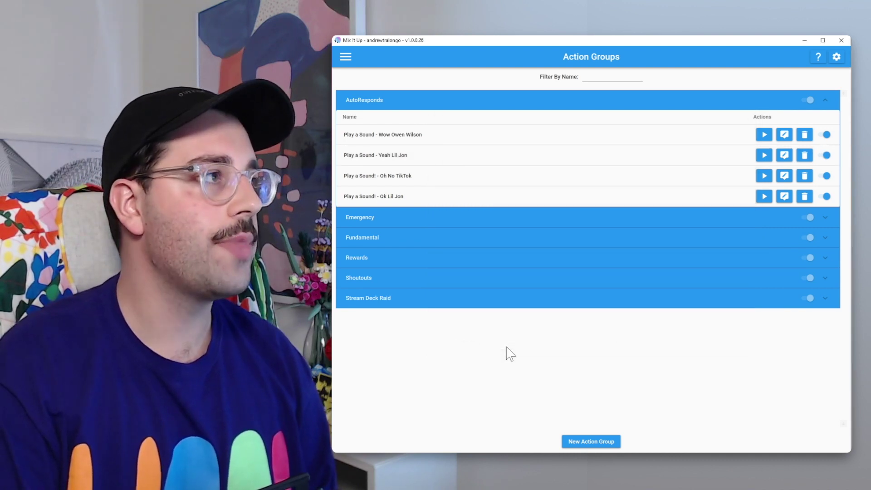
Step: Open the 'Sound - Yeah Lil John' command under Commands > AutoResponds and reposition its editor
click(345, 57)
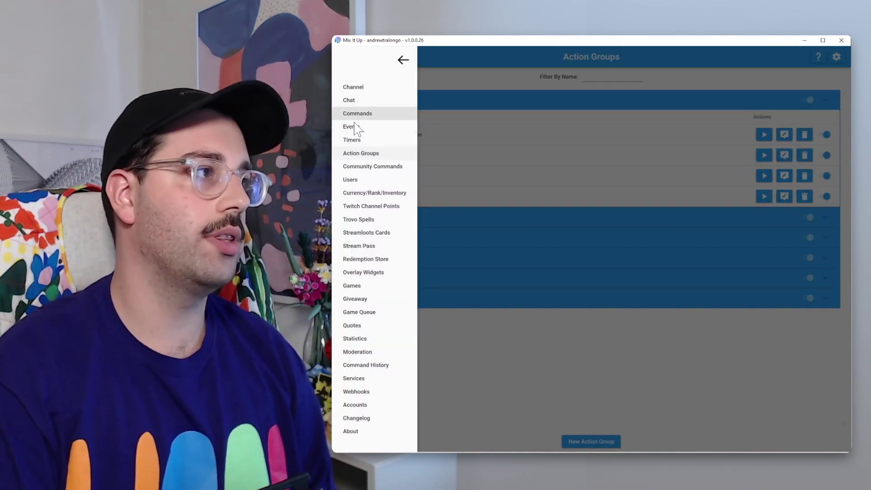
click(358, 114)
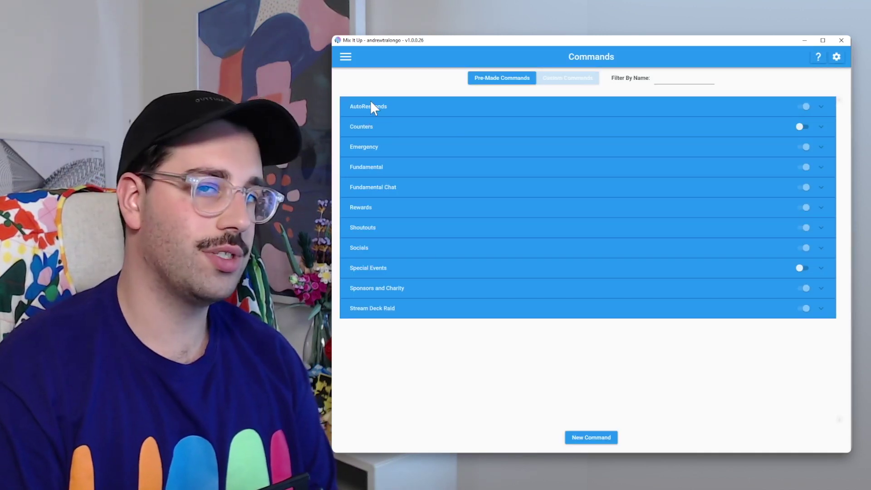
click(375, 111)
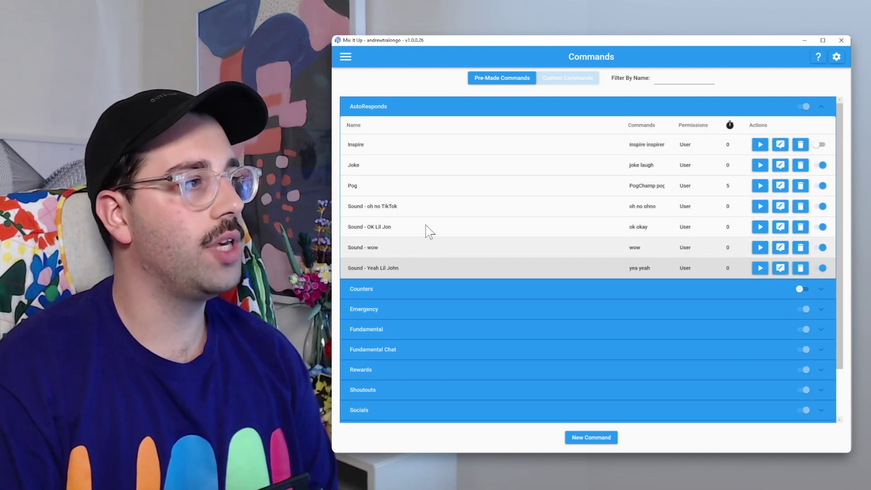
click(783, 271)
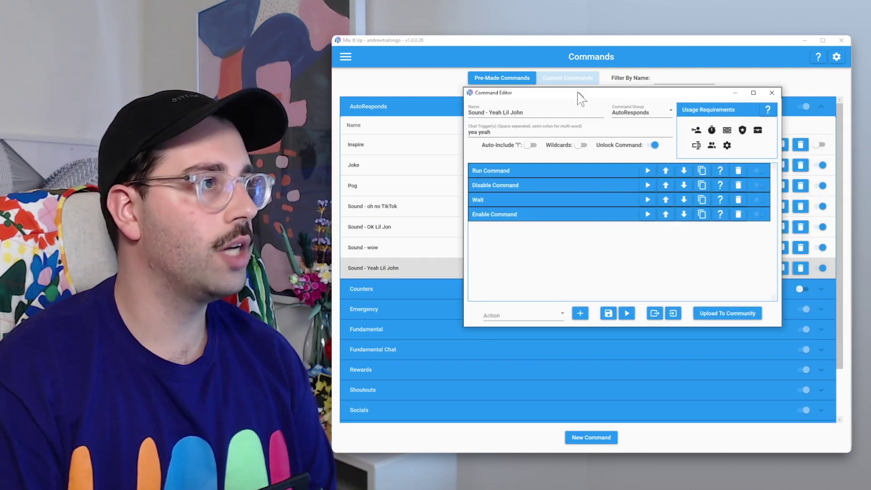
drag(679, 130, 558, 68)
Step: Expand the Run Command, Disable Command, 300-second Wait and Enable Command actions
mouse_move(569, 294)
mouse_down()
mouse_move(539, 375)
mouse_move(542, 394)
mouse_up()
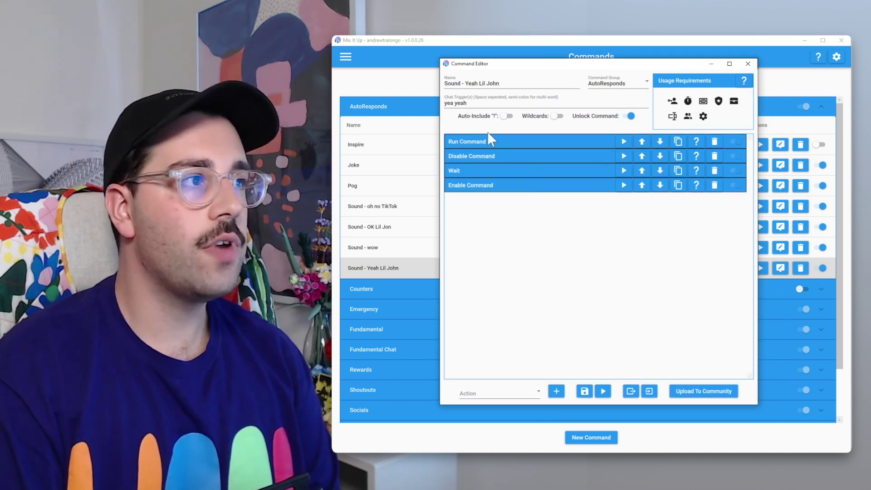
click(504, 140)
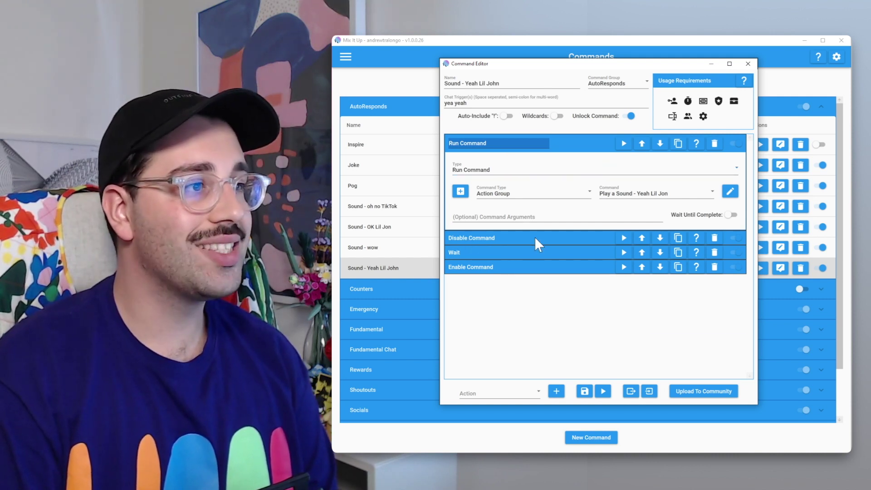
click(535, 238)
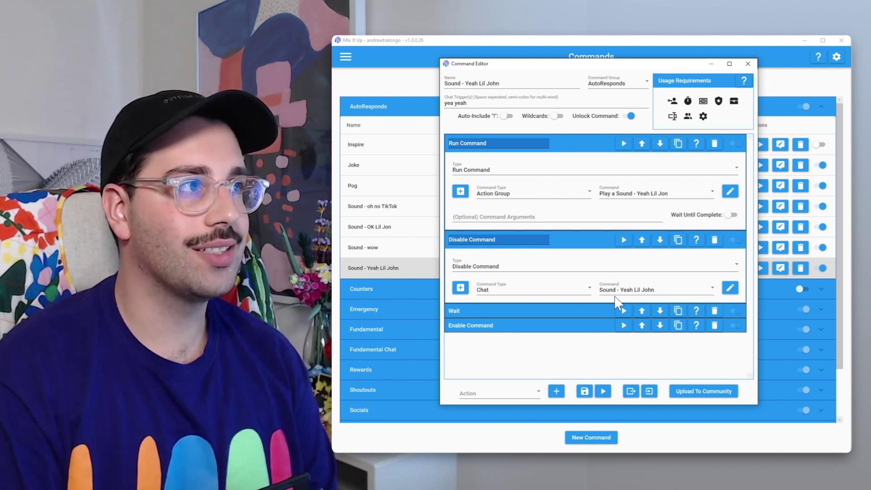
click(565, 307)
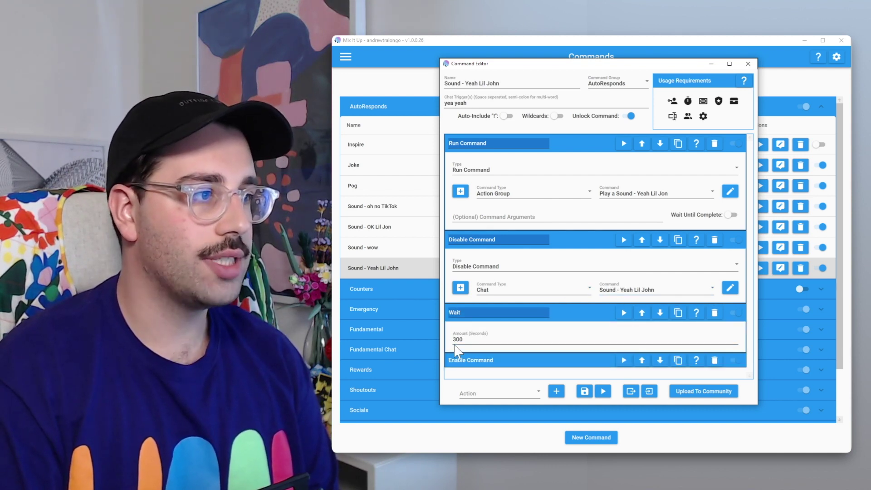
click(536, 361)
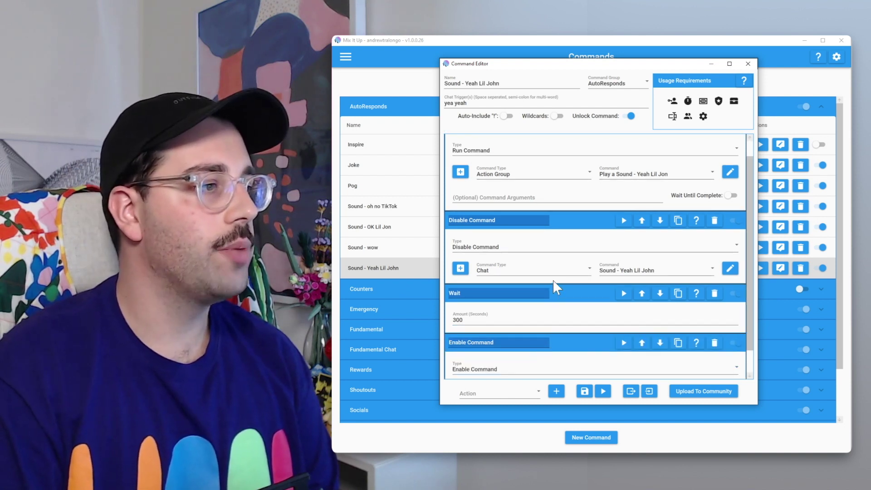
scroll(555, 273, down, 2)
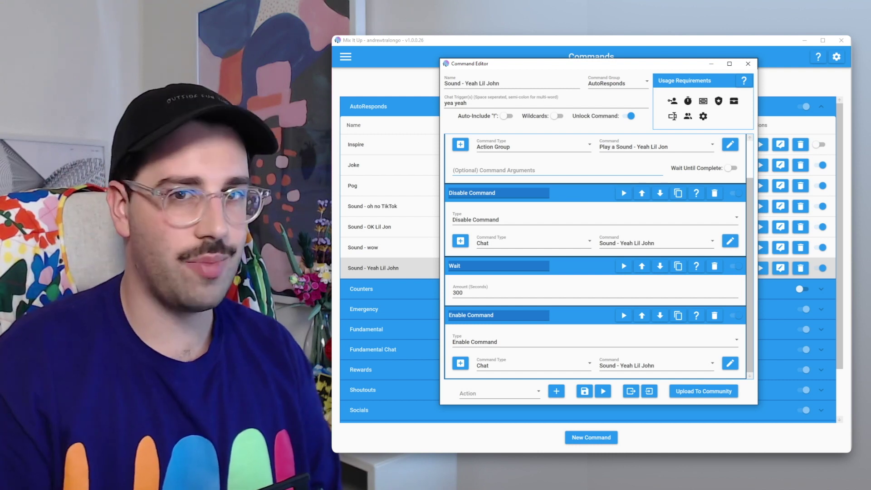
scroll(587, 187, up, 1)
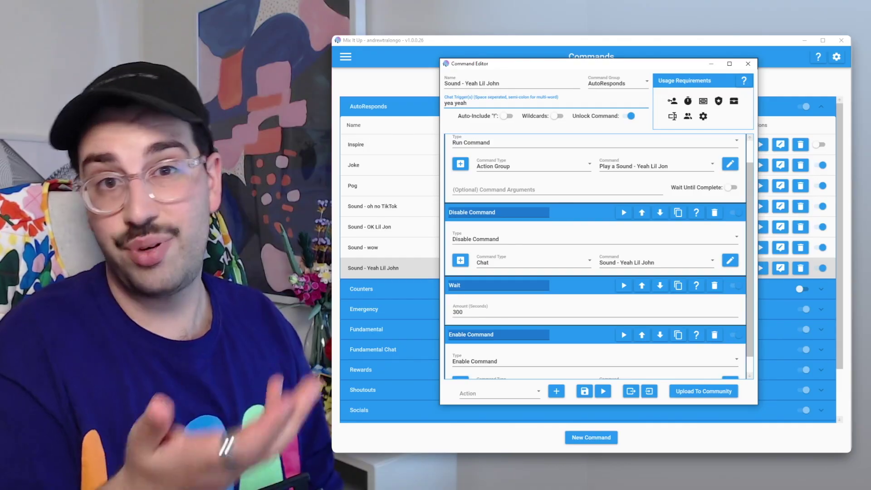
click(585, 392)
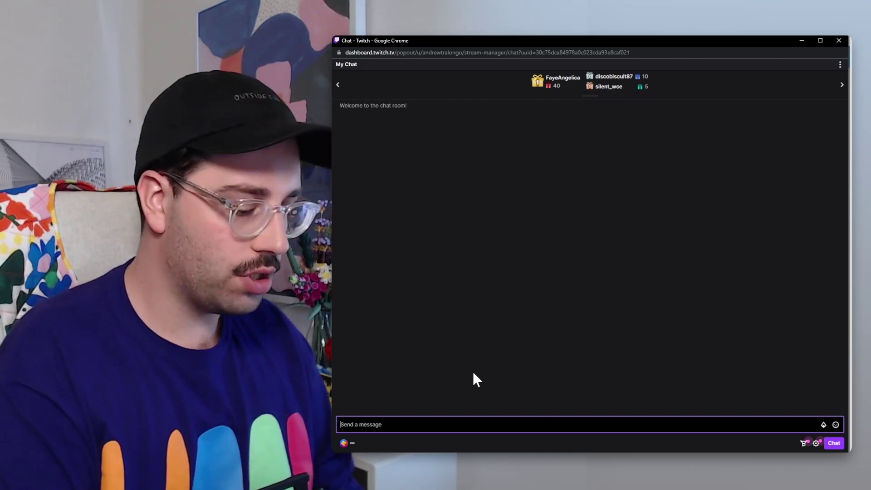
text(ok)
Step: Send 'okay great', 'great yeah' and 'yea thats brilliant!' as Twitch chat messages
key(BackSpace)
key(BackSpace)
text(o)
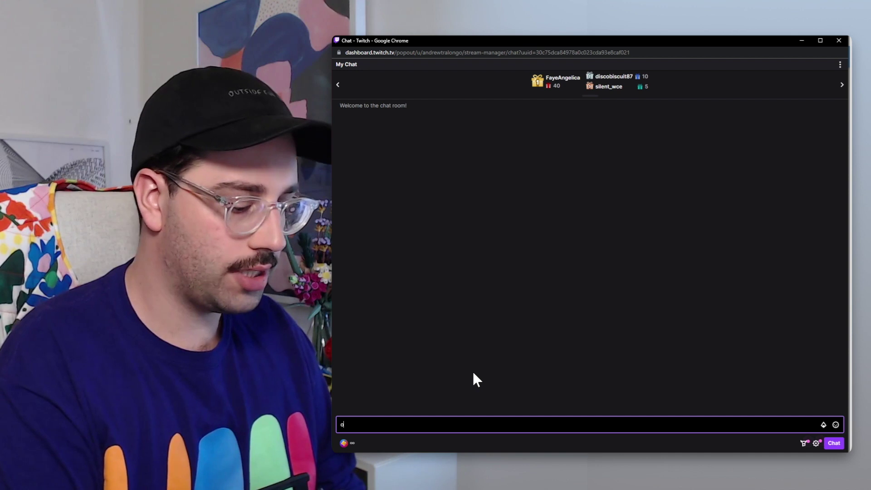
text(kay great)
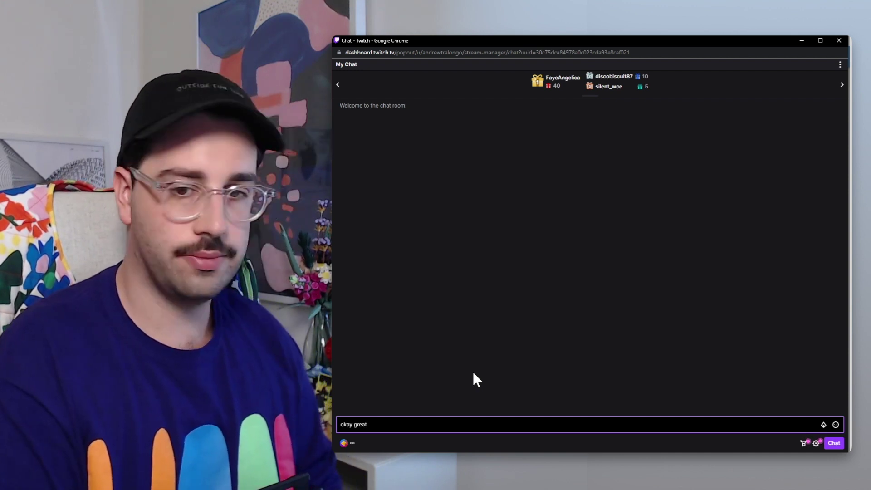
key(Return)
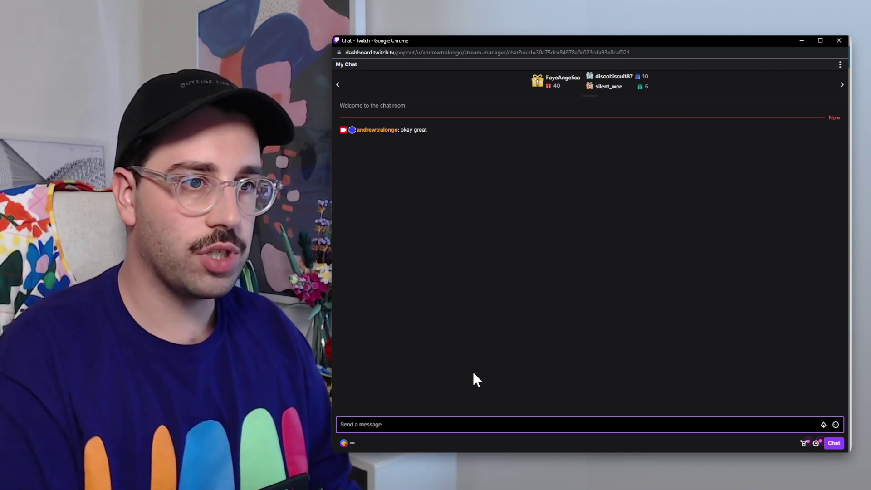
text(grea)
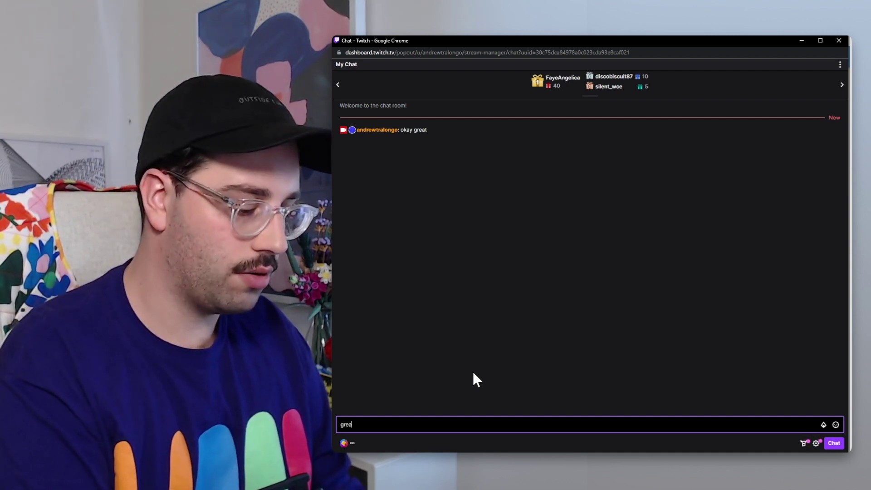
text(t yeah)
key(Return)
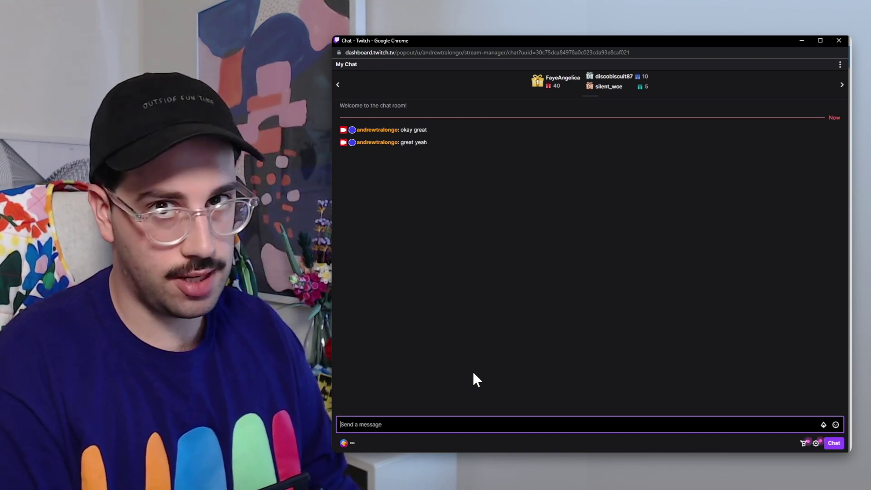
text(yea)
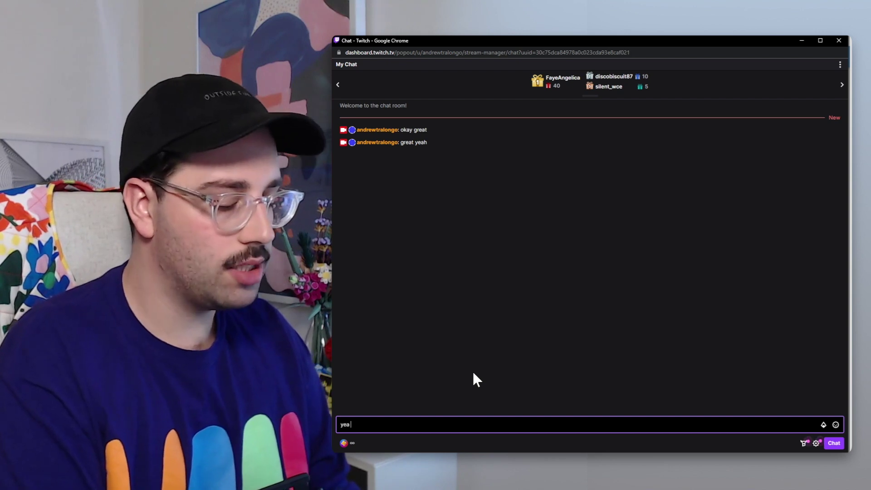
text( thats bri)
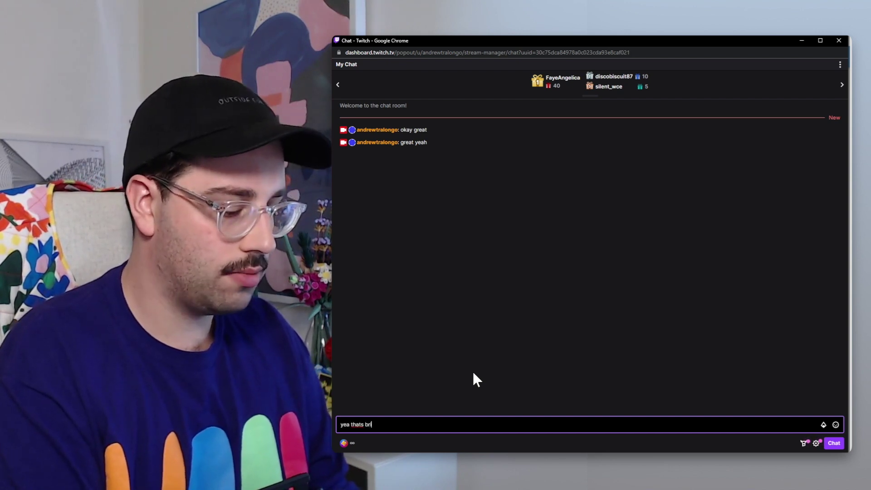
text(lliant!)
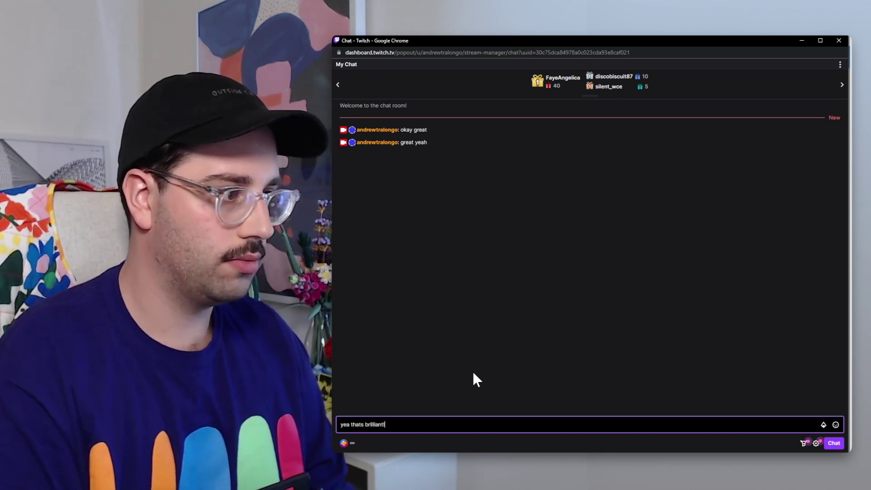
key(Return)
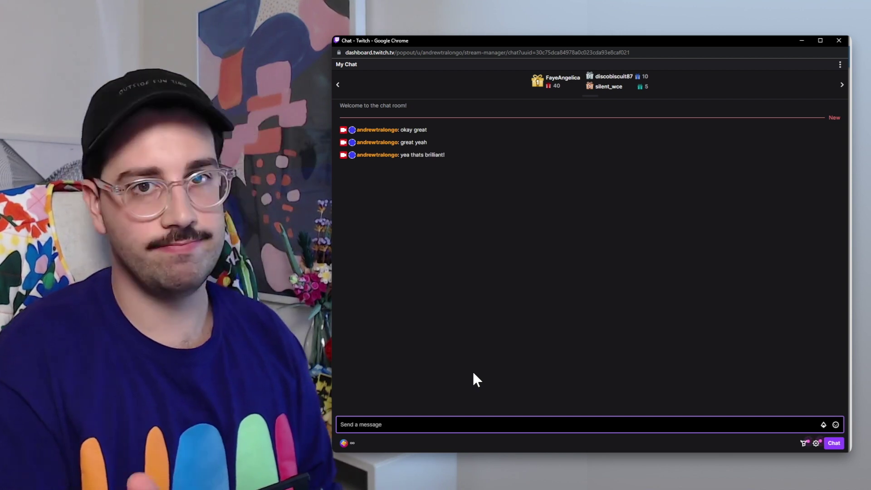